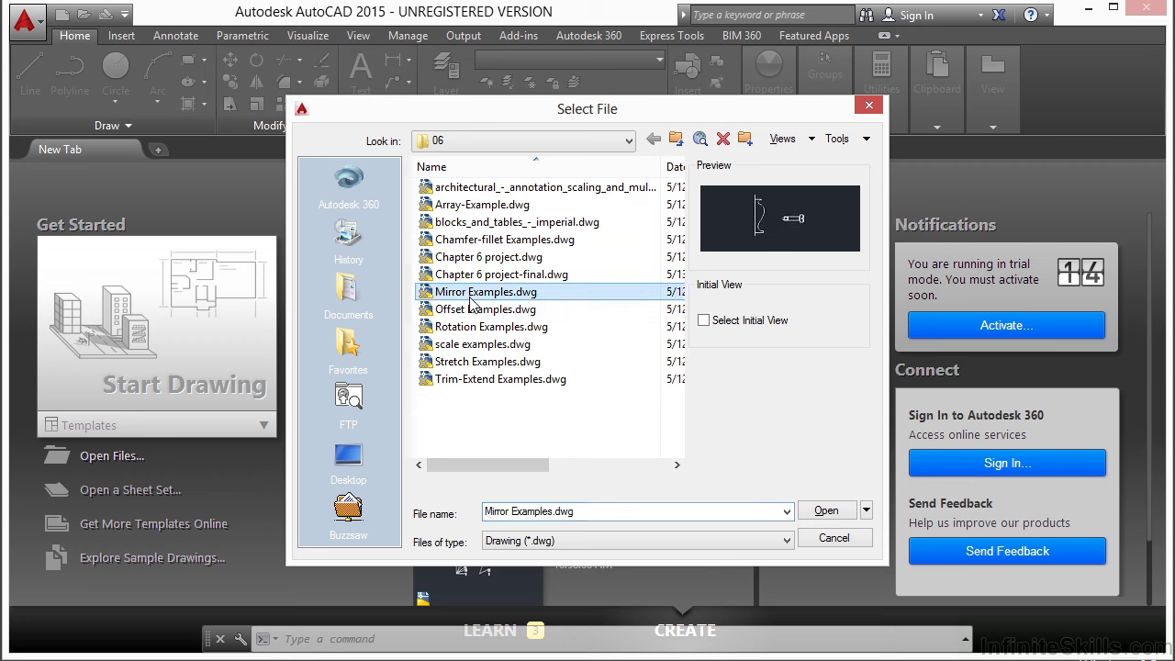
Open the drawing Mirror Examples.dwg from folder 06
{"action": "left_click", "coordinate": [830, 514]}
{"action": "mouse_move", "coordinate": [533, 412]}
{"action": "middle_mouse_down"}
{"action": "mouse_move", "coordinate": [543, 375]}
{"action": "mouse_move", "coordinate": [564, 378]}
{"action": "middle_mouse_up"}
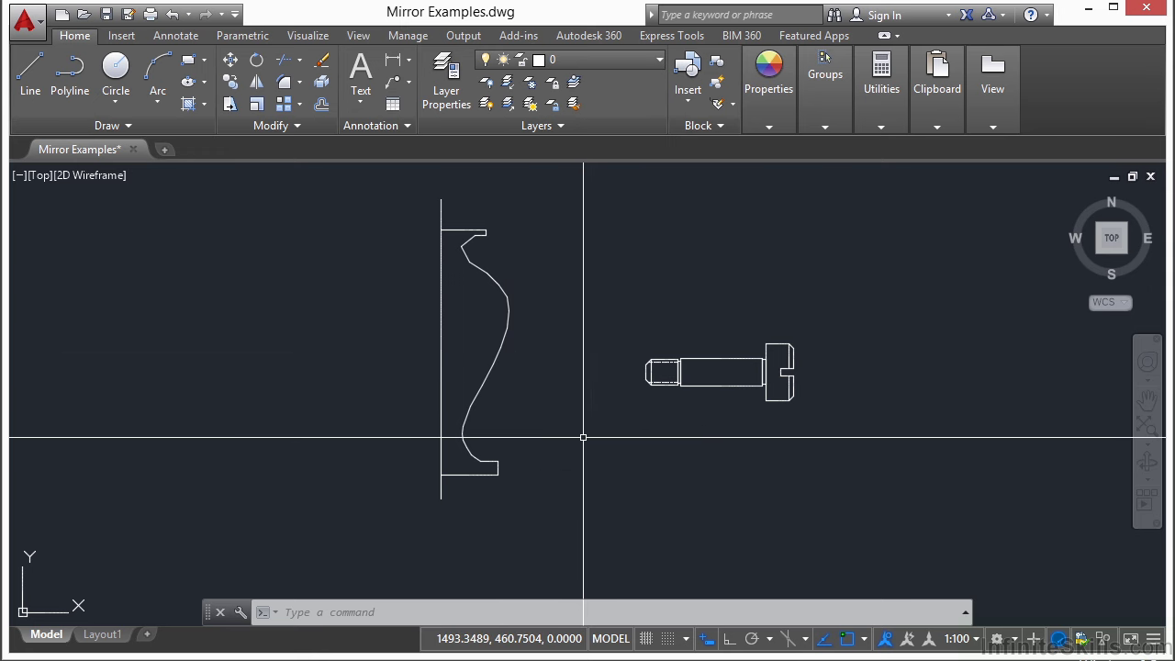
{"action": "type", "text": "r"}
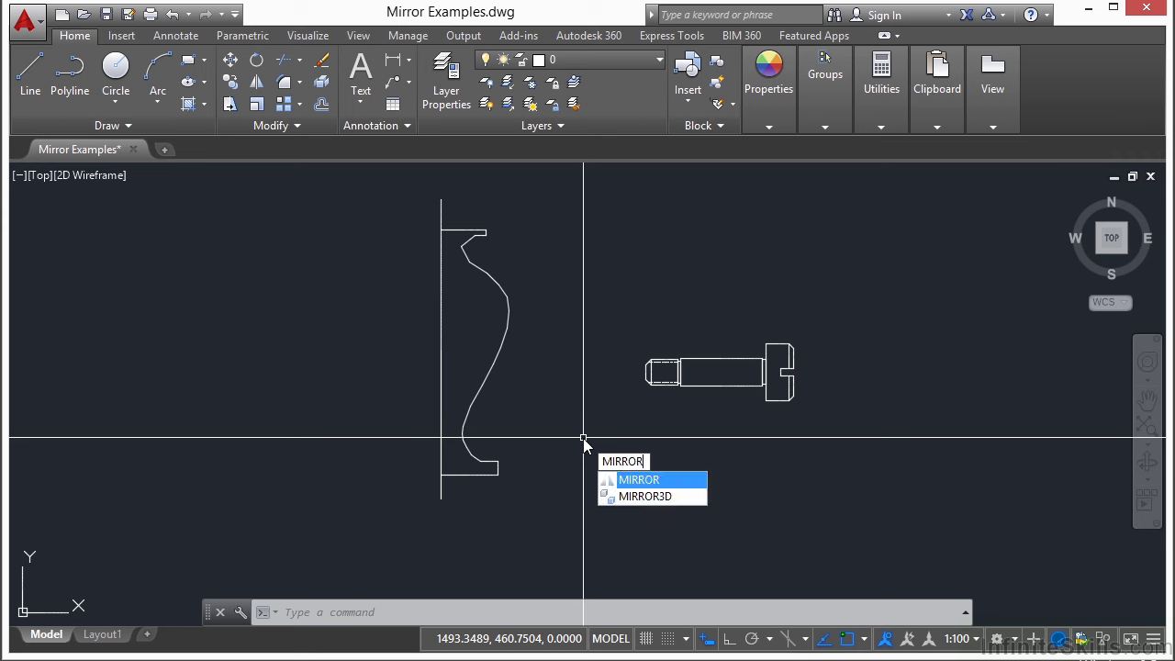
{"action": "key", "text": "Escape"}
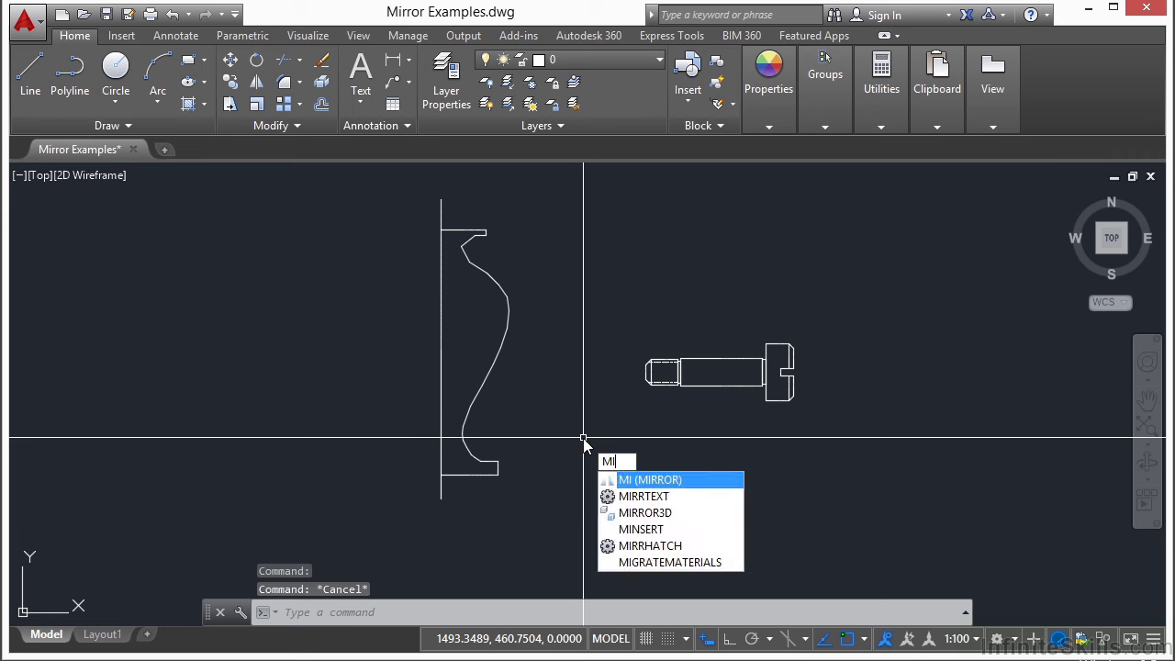
{"action": "key", "text": "Escape"}
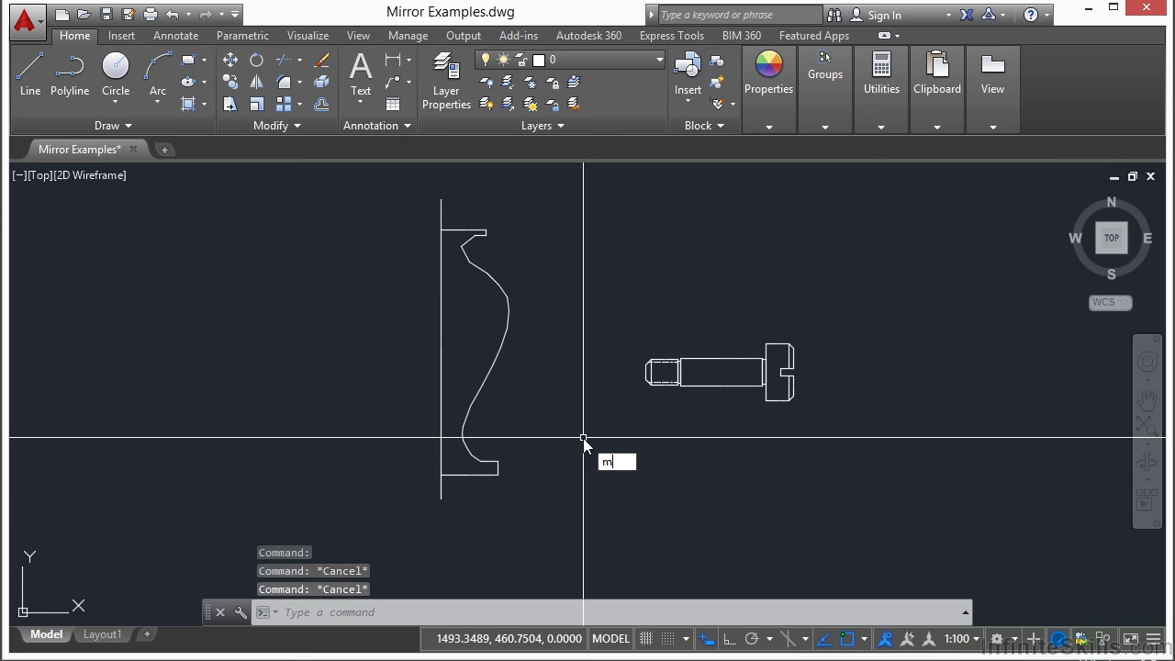
{"action": "key", "text": "Escape"}
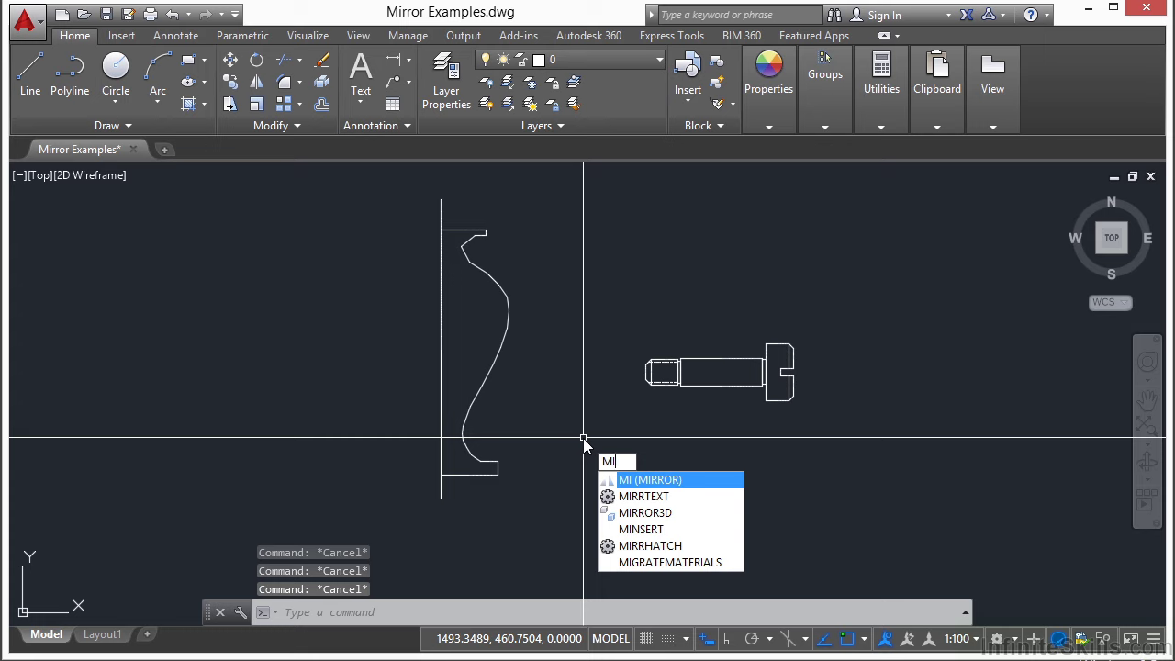
{"action": "key", "text": "Escape"}
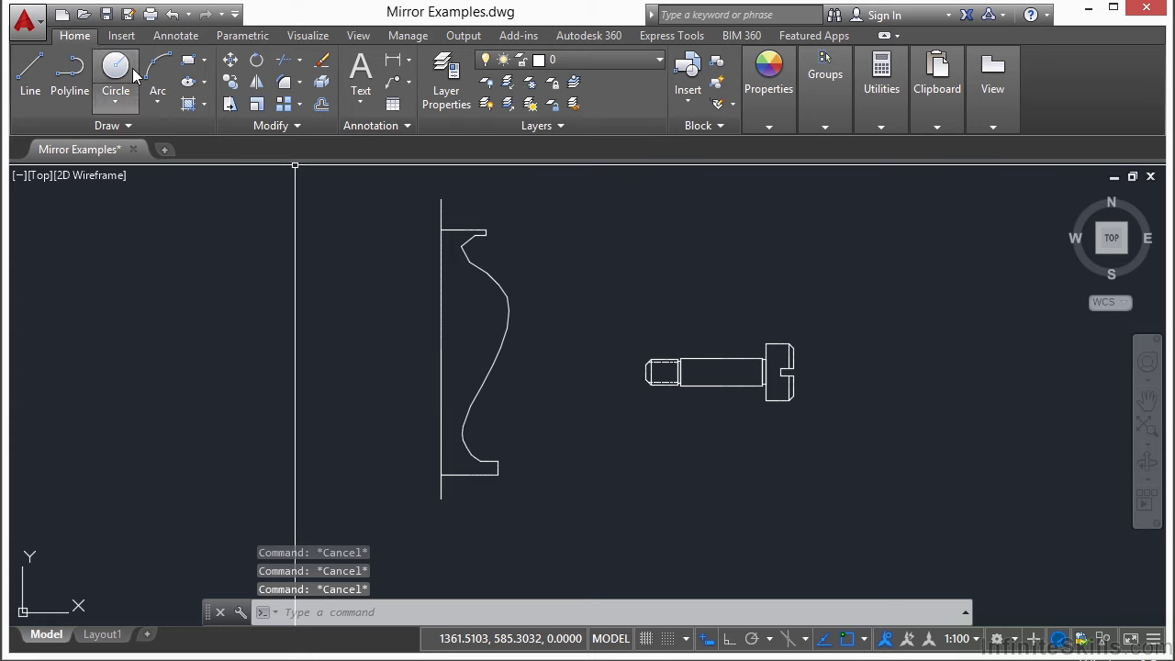
Mirror the half-vase profile about the vertical centre line, using the line's two endpoints as the axis and keeping the source object
{"action": "left_click", "coordinate": [258, 86]}
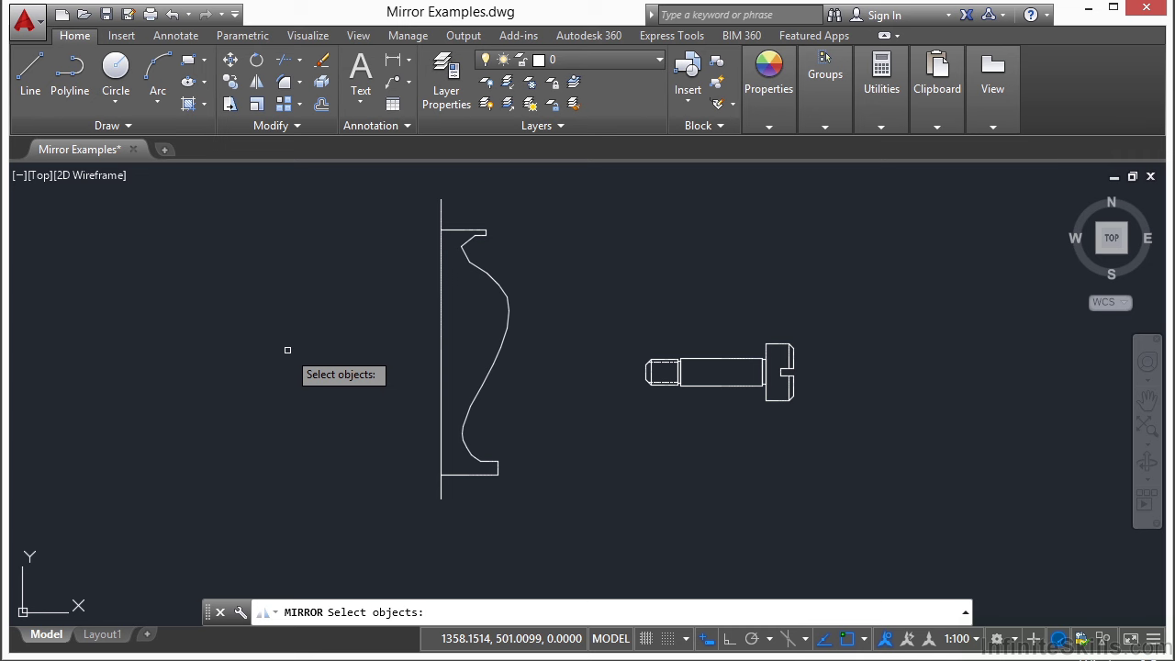
{"action": "left_click", "coordinate": [481, 270]}
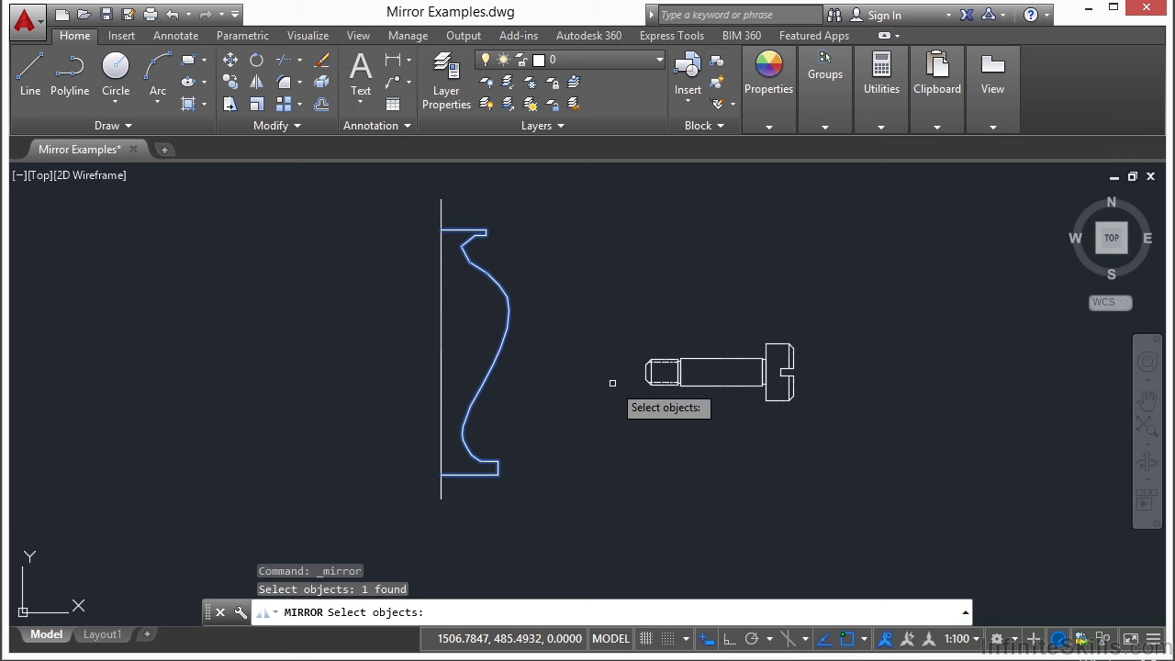
{"action": "key", "text": "Return"}
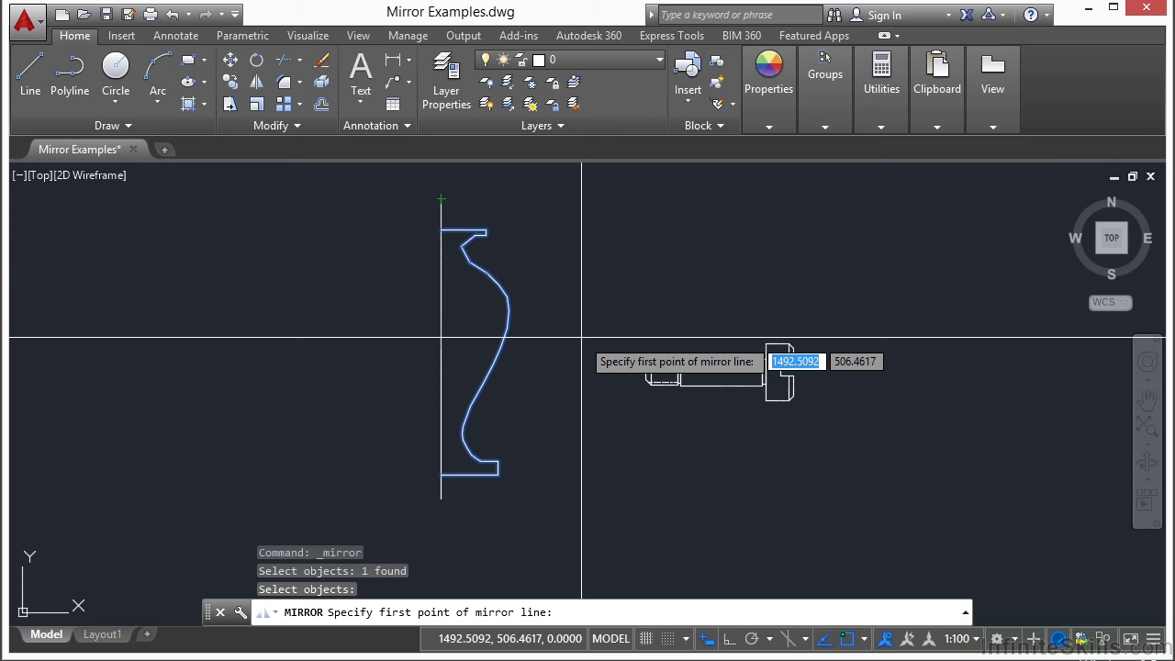
{"action": "left_click", "coordinate": [441, 198]}
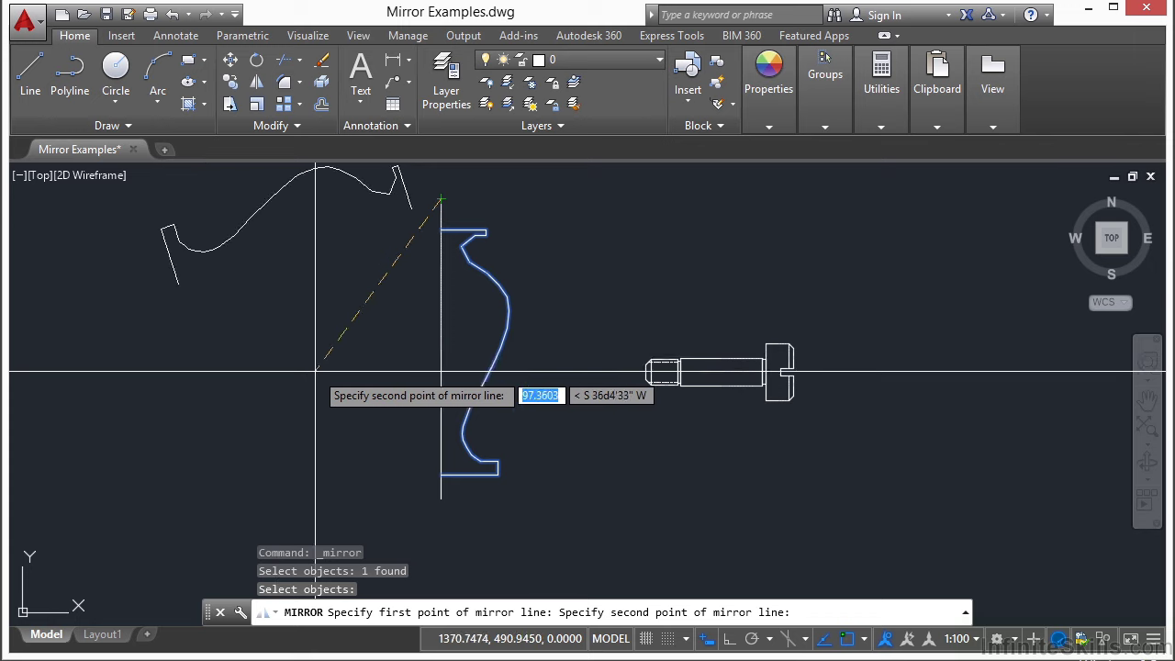
{"action": "scroll", "coordinate": [309, 371], "scroll_direction": "down", "scroll_amount": 2}
{"action": "mouse_move", "coordinate": [314, 368]}
{"action": "middle_mouse_down"}
{"action": "mouse_move", "coordinate": [328, 354]}
{"action": "mouse_move", "coordinate": [338, 404]}
{"action": "middle_mouse_up"}
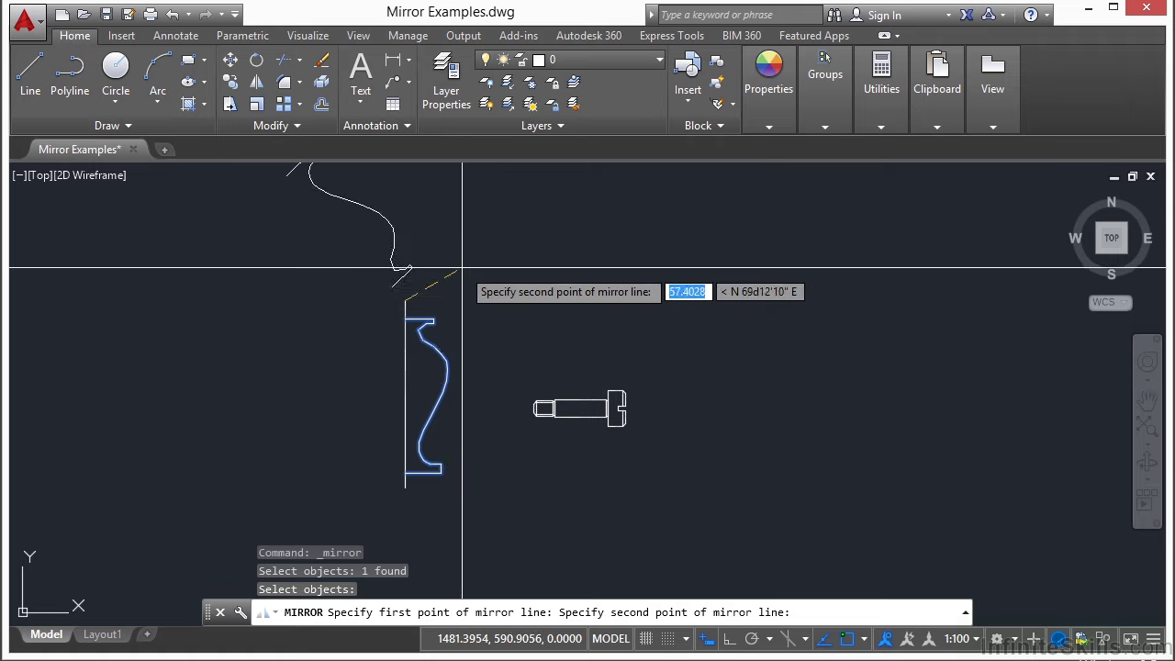
{"action": "left_click", "coordinate": [404, 482]}
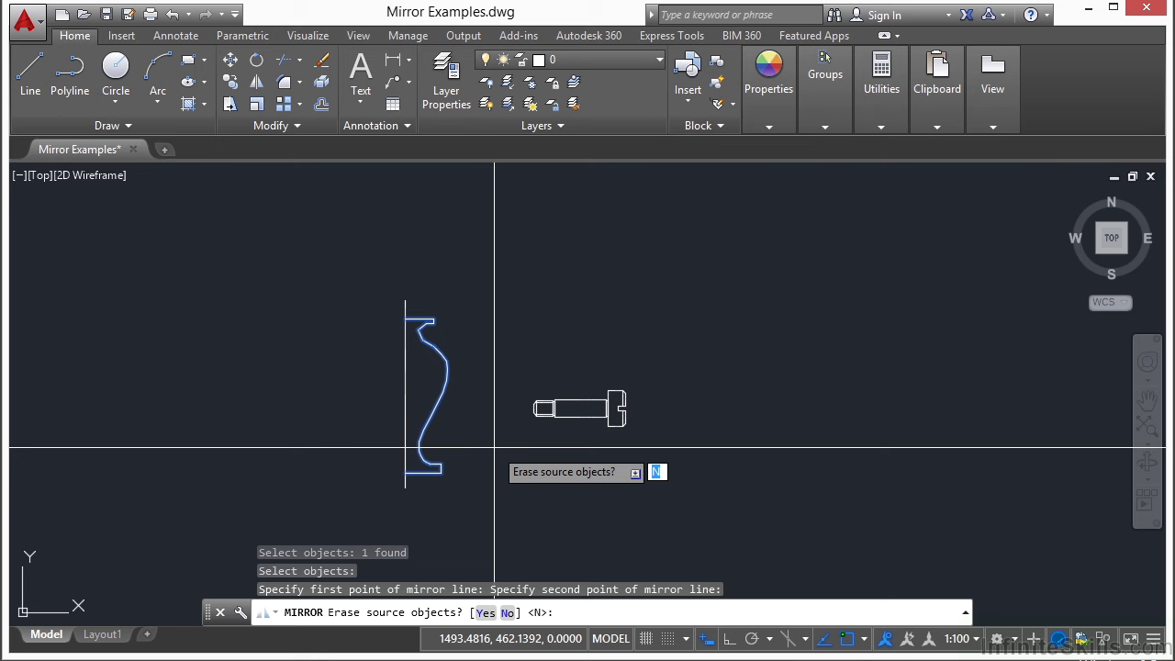
{"action": "key", "text": "Return"}
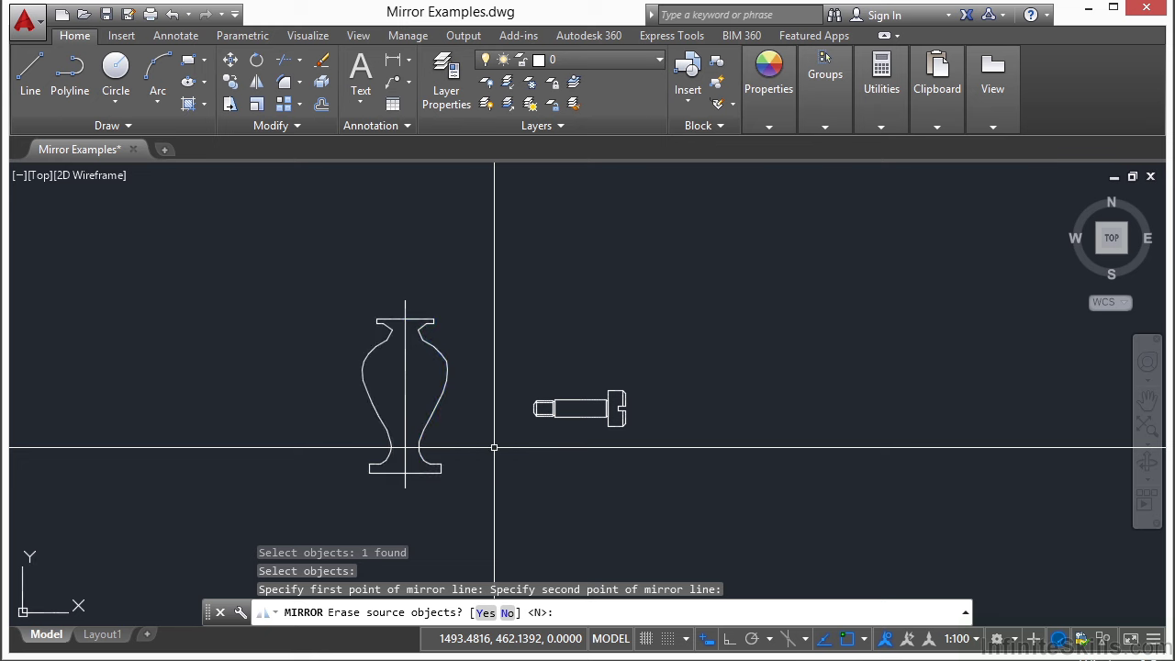
Erase the vertical centre line running through the vase
{"action": "left_click", "coordinate": [424, 374]}
{"action": "left_click", "coordinate": [396, 392]}
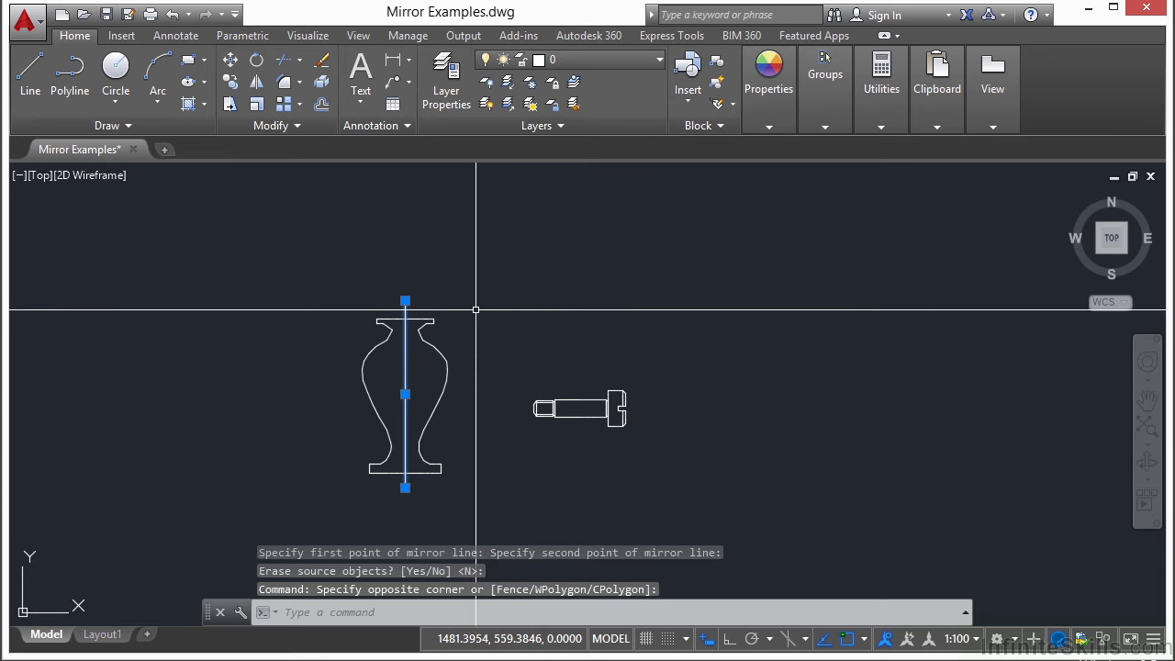
{"action": "left_click", "coordinate": [321, 59]}
Mirror the vase's right half upward across a horizontal axis at rim height, with Ortho on and the source object kept
{"action": "scroll", "coordinate": [271, 459], "scroll_direction": "up", "scroll_amount": 2}
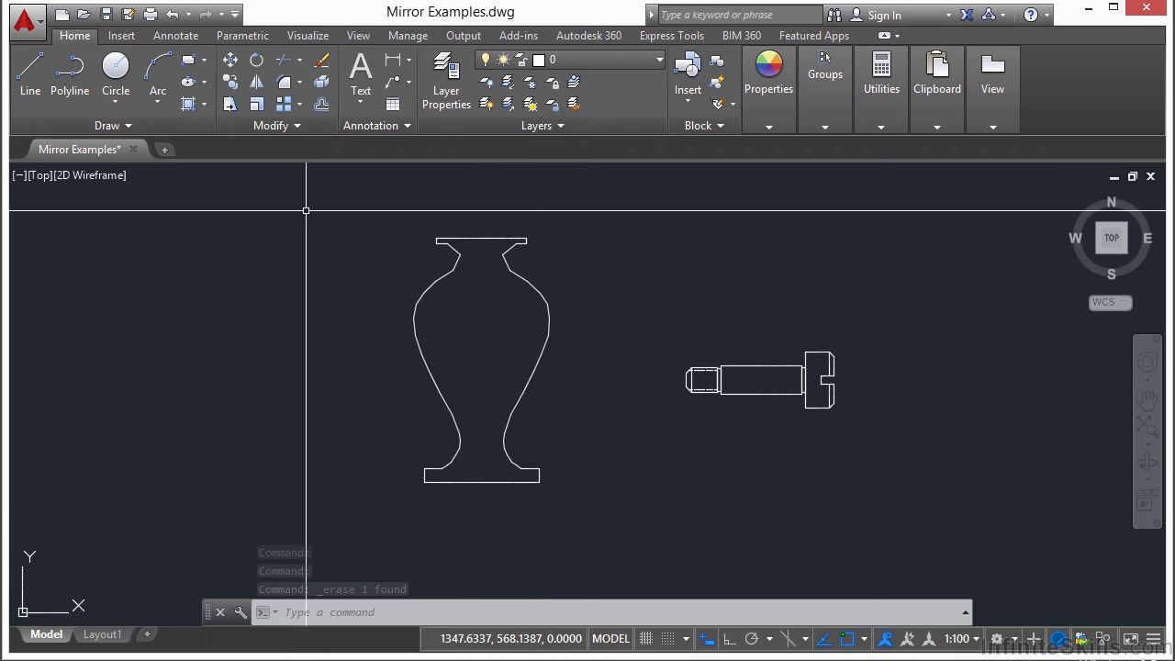
{"action": "type", "text": "MI"}
{"action": "key", "text": "Return"}
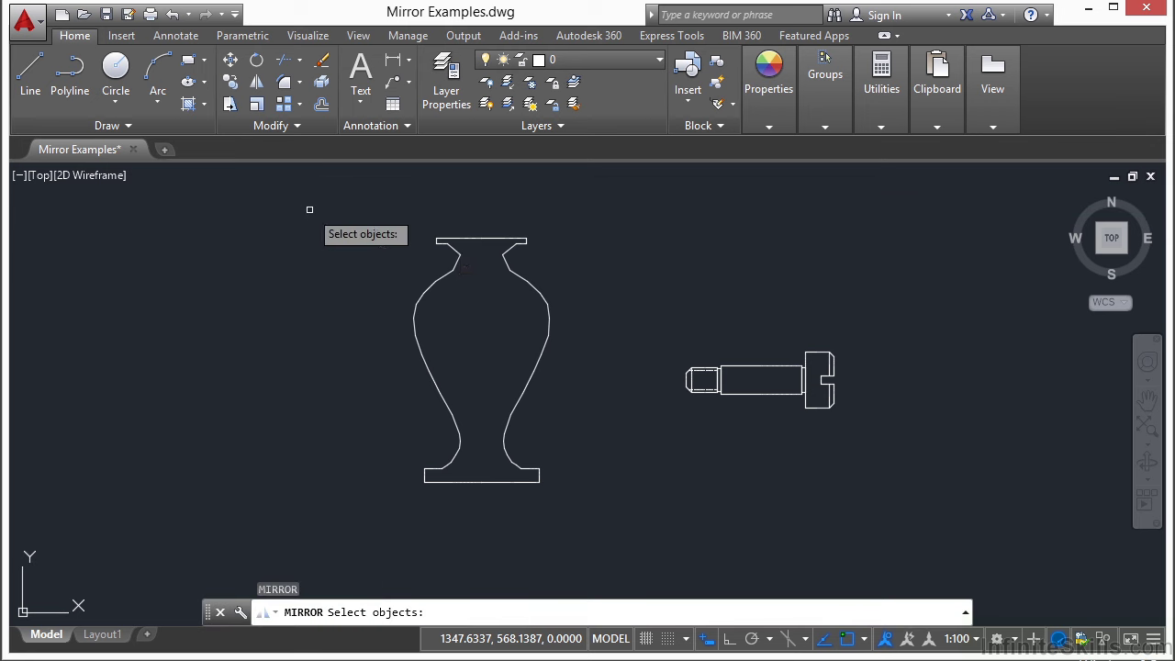
{"action": "left_click", "coordinate": [537, 231]}
{"action": "left_click", "coordinate": [535, 295]}
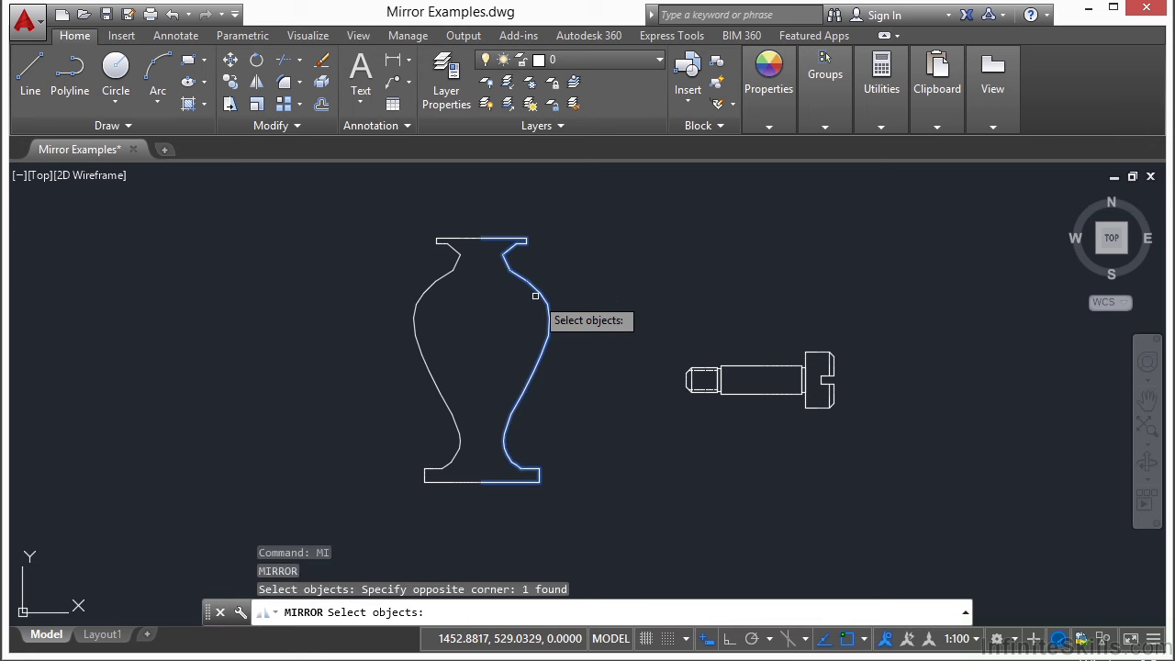
{"action": "key", "text": "Return"}
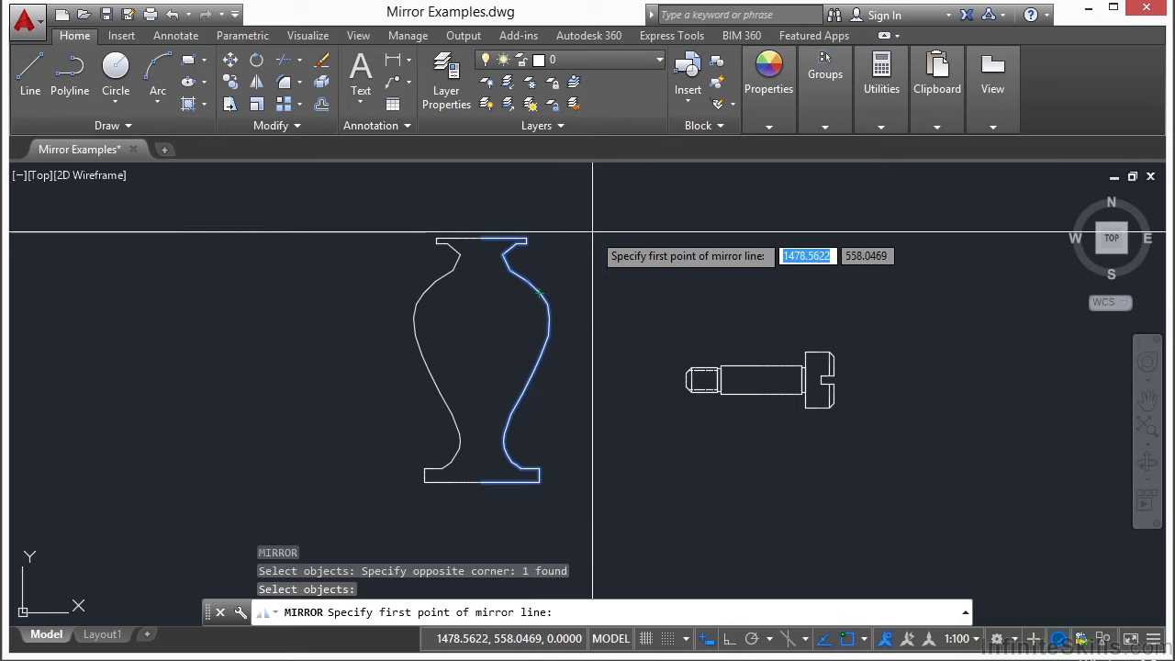
{"action": "left_click", "coordinate": [623, 237]}
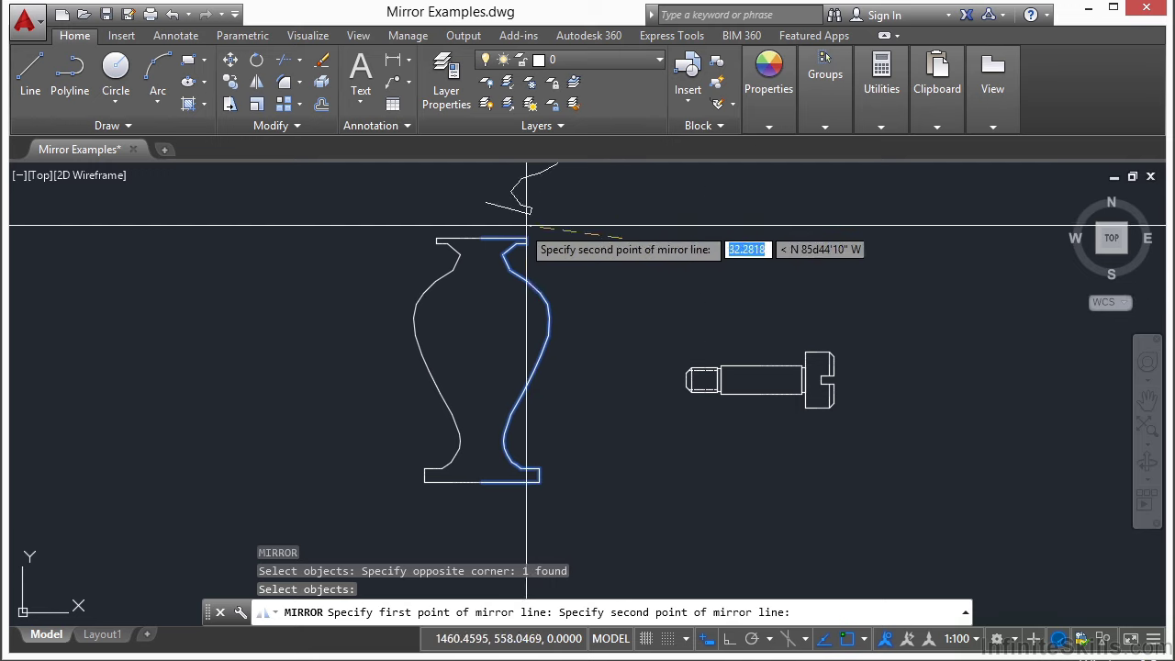
{"action": "left_click", "coordinate": [733, 638]}
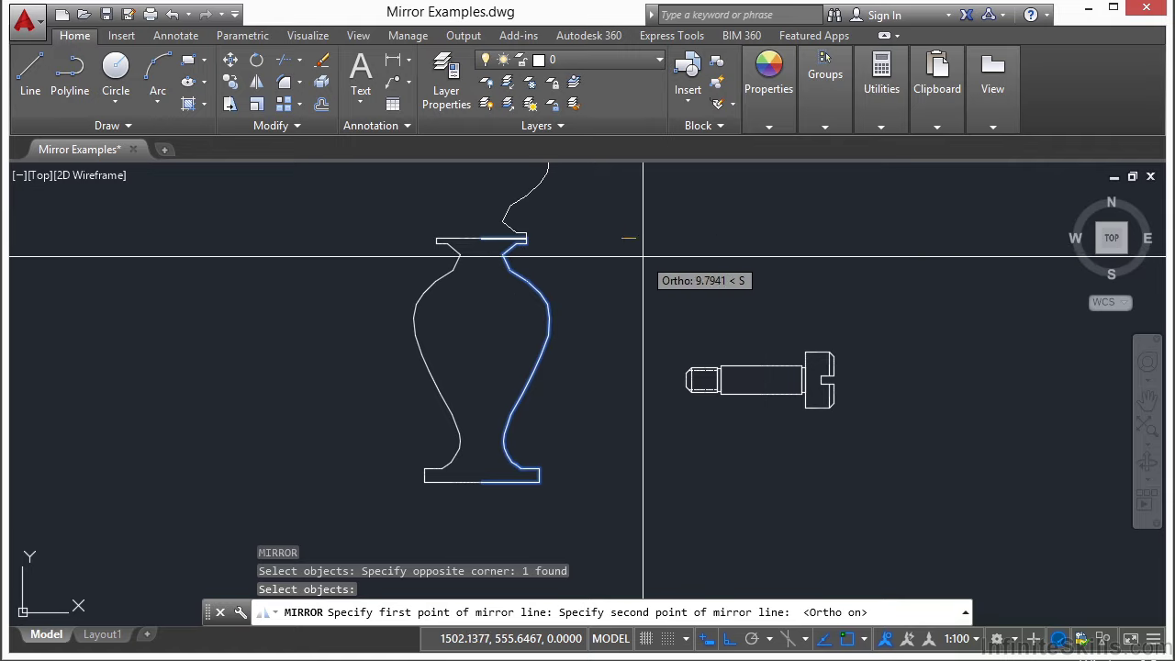
{"action": "scroll", "coordinate": [573, 298], "scroll_direction": "down", "scroll_amount": 2}
{"action": "mouse_move", "coordinate": [610, 265]}
{"action": "middle_mouse_down"}
{"action": "mouse_move", "coordinate": [567, 493]}
{"action": "mouse_move", "coordinate": [551, 341]}
{"action": "mouse_move", "coordinate": [551, 354]}
{"action": "middle_mouse_up"}
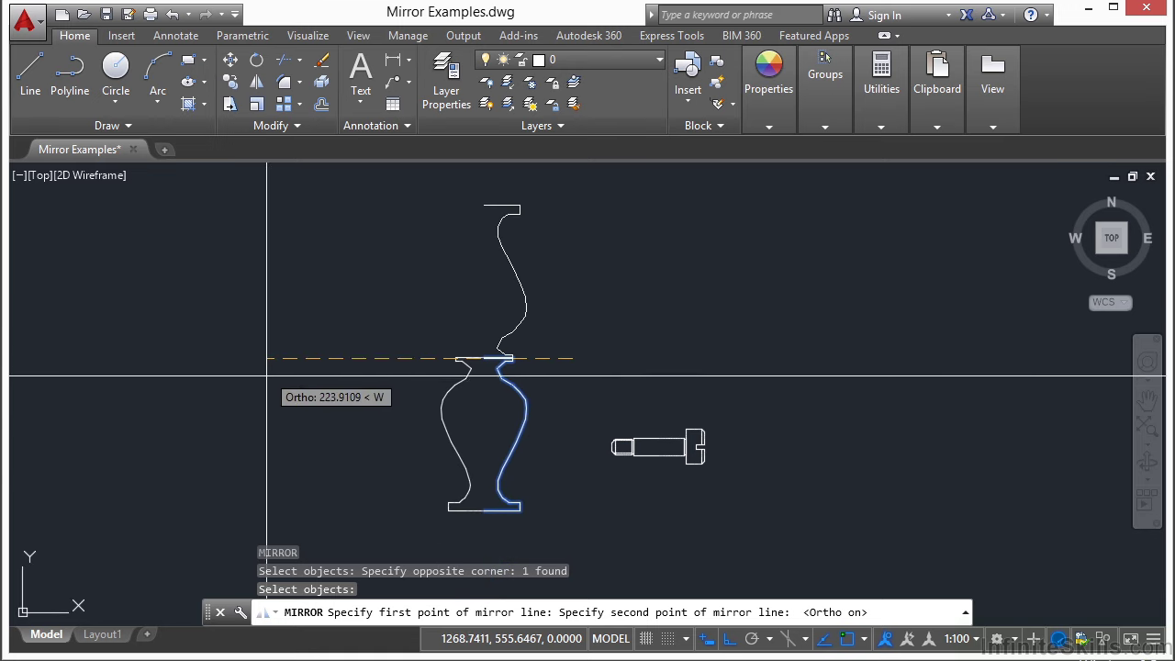
{"action": "left_click", "coordinate": [831, 420]}
{"action": "key", "text": "Return"}
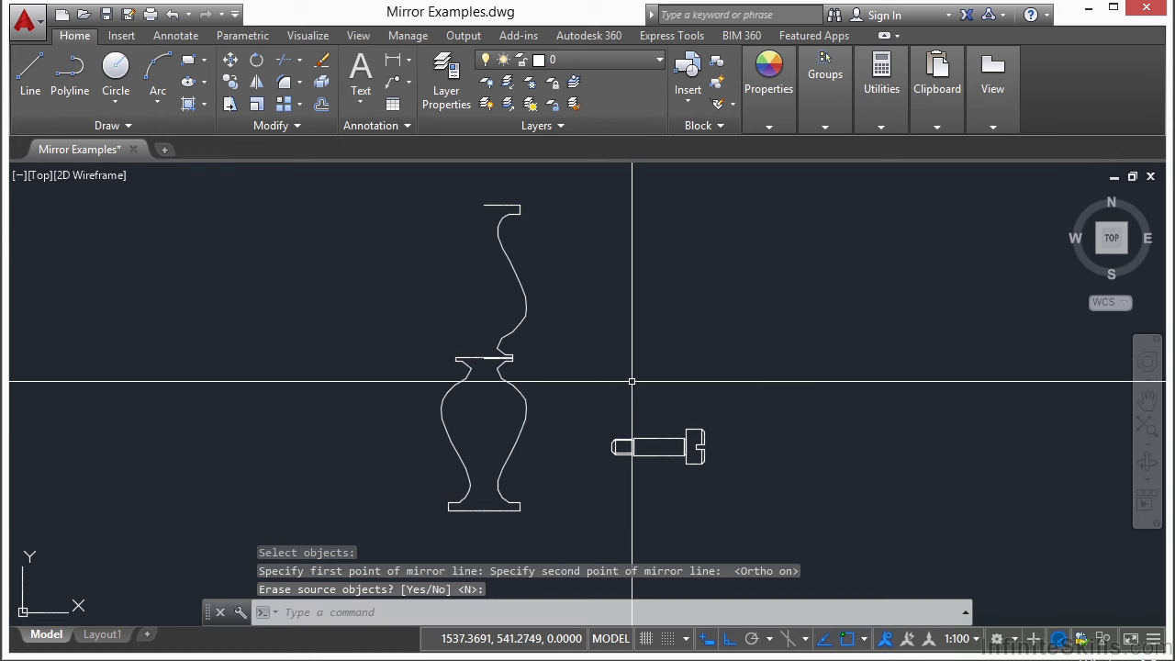
Mirror the whole screw about a vertical axis through the midpoint of its shank's lower edge, erasing the source objects
{"action": "middle_click_drag", "start_coordinate": [645, 460], "coordinate": [649, 384]}
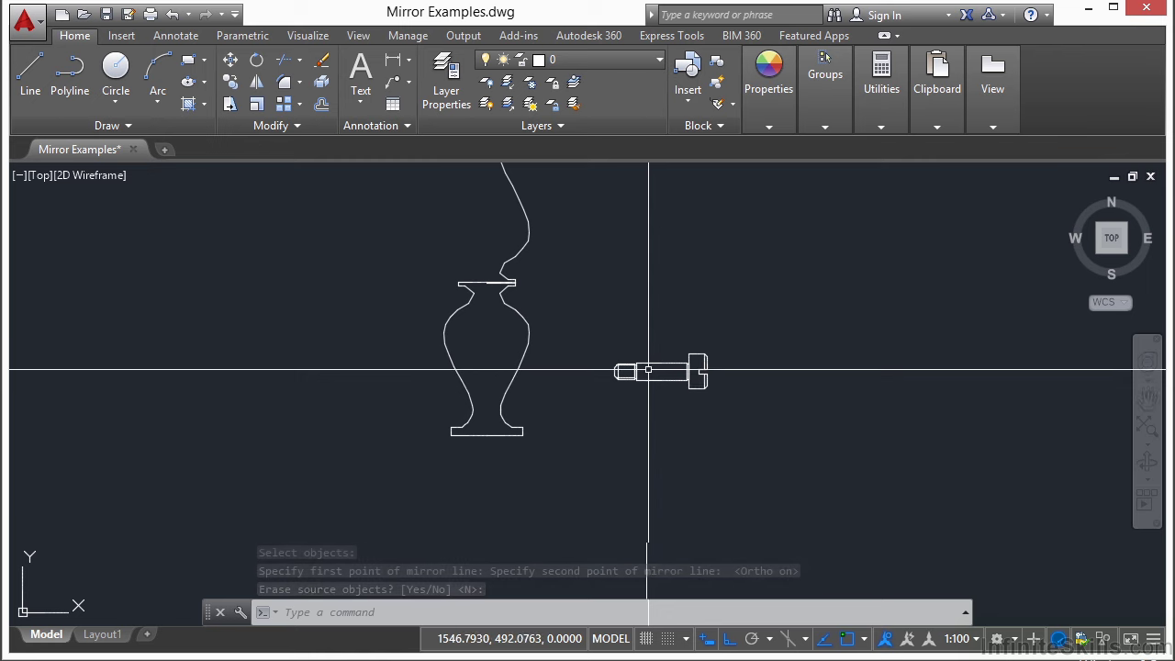
{"action": "scroll", "coordinate": [633, 383], "scroll_direction": "up", "scroll_amount": 5}
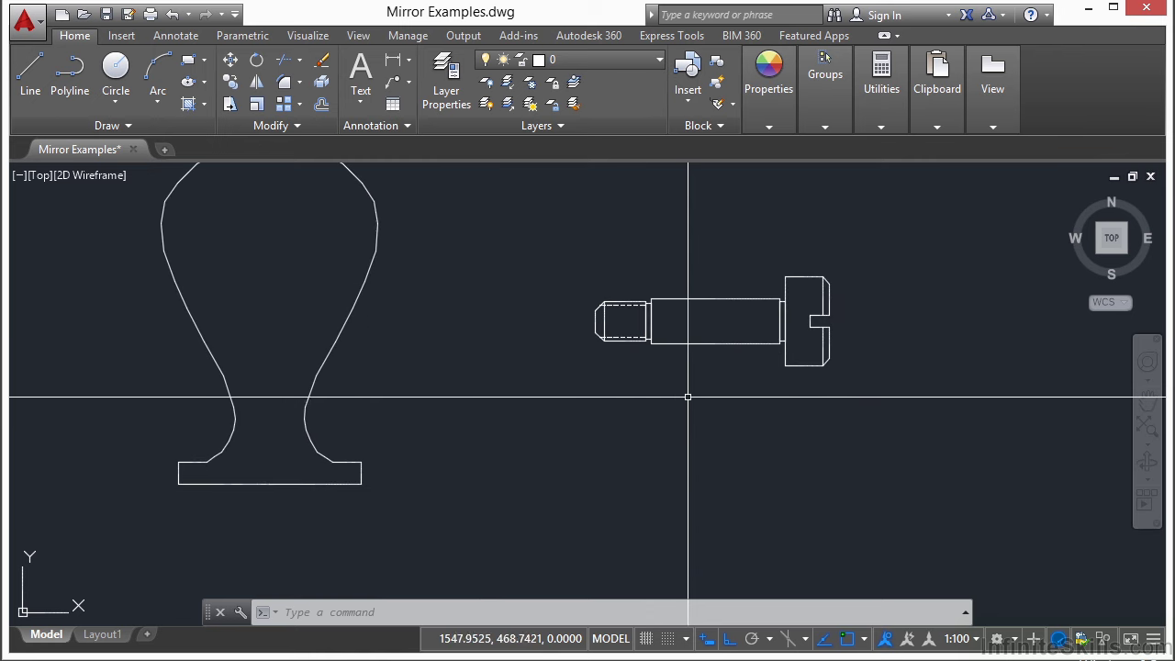
{"action": "middle_click_drag", "start_coordinate": [624, 413], "coordinate": [578, 422]}
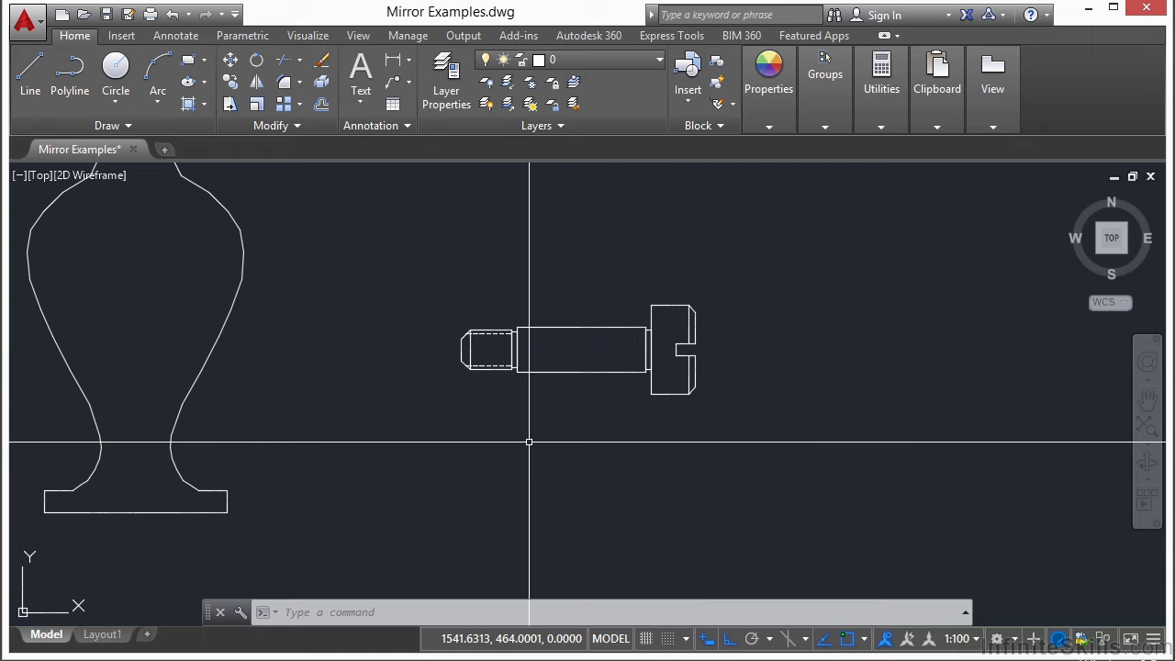
{"action": "key", "text": "Return"}
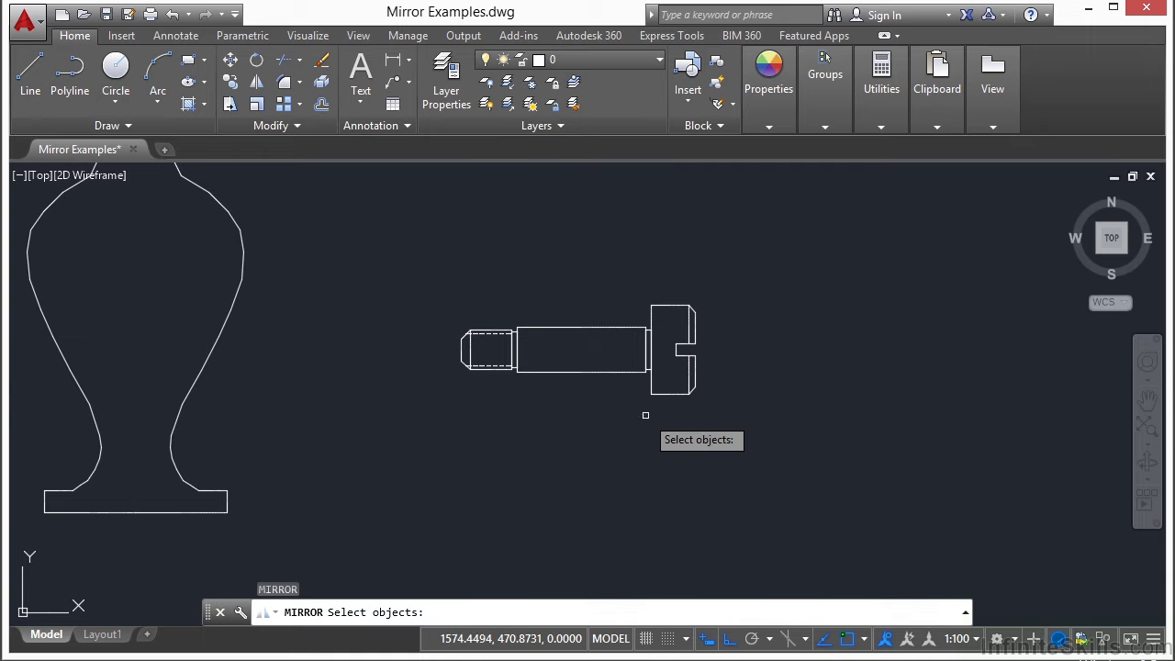
{"action": "left_click", "coordinate": [768, 263]}
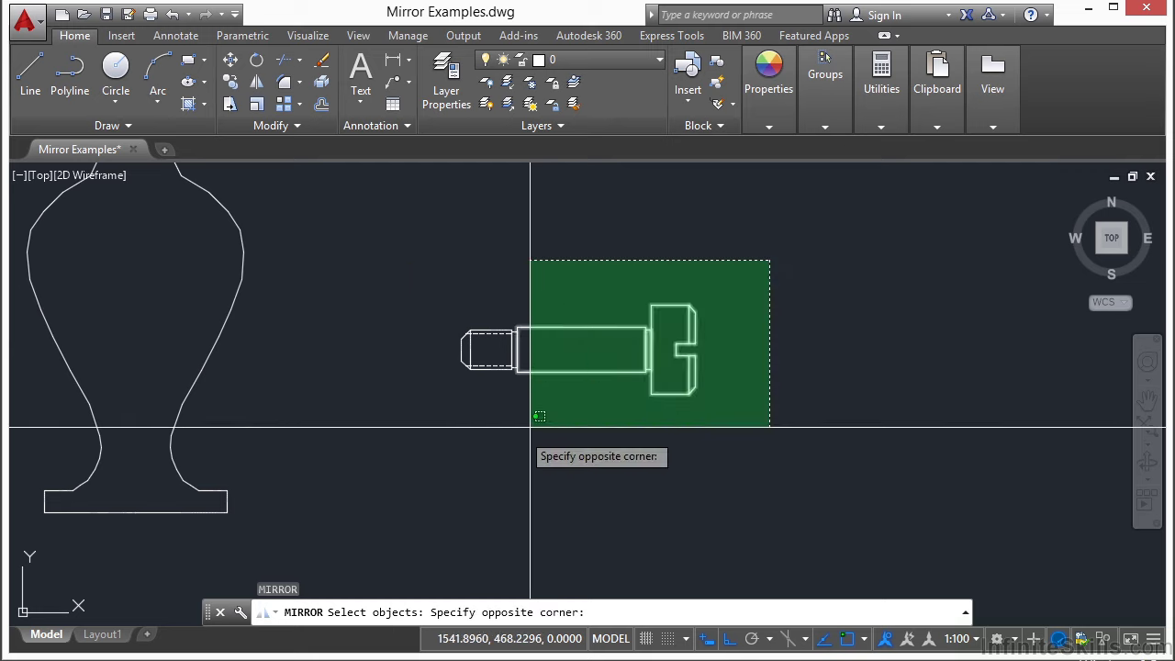
{"action": "left_click", "coordinate": [409, 442]}
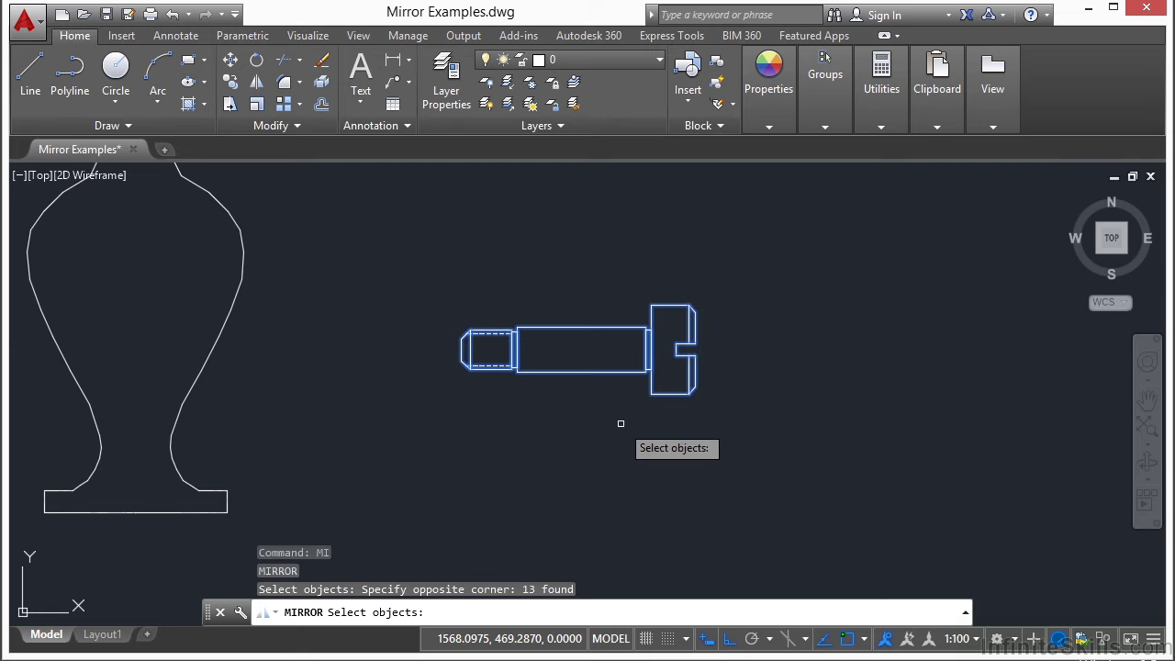
{"action": "key", "text": "Return"}
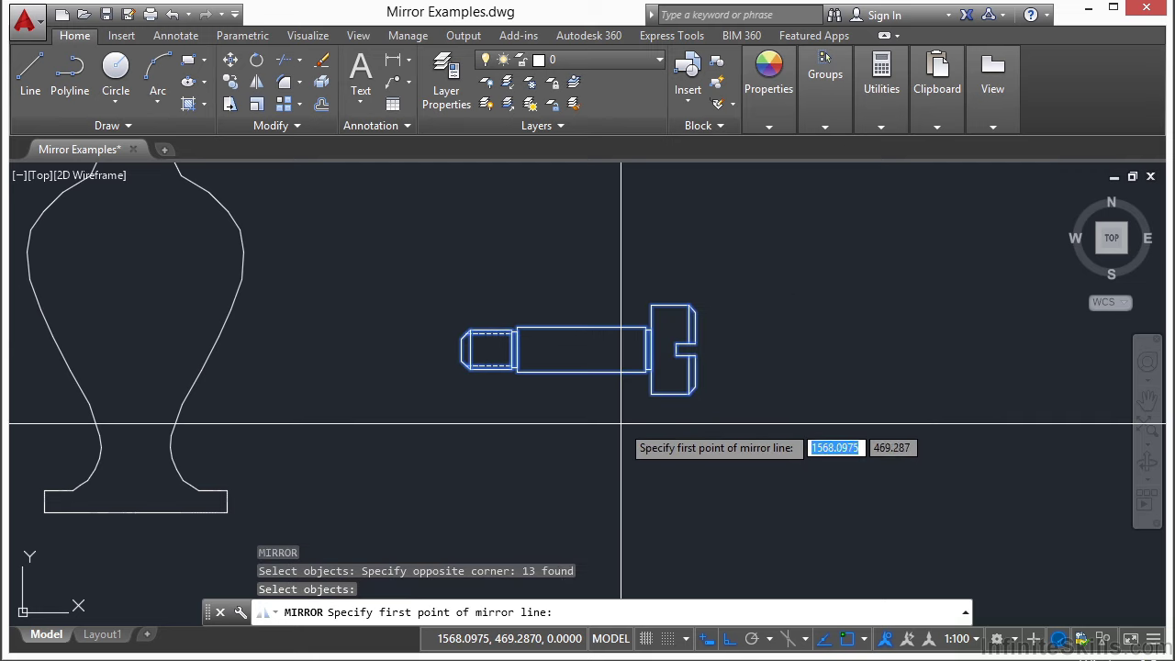
{"action": "left_click", "coordinate": [581, 372]}
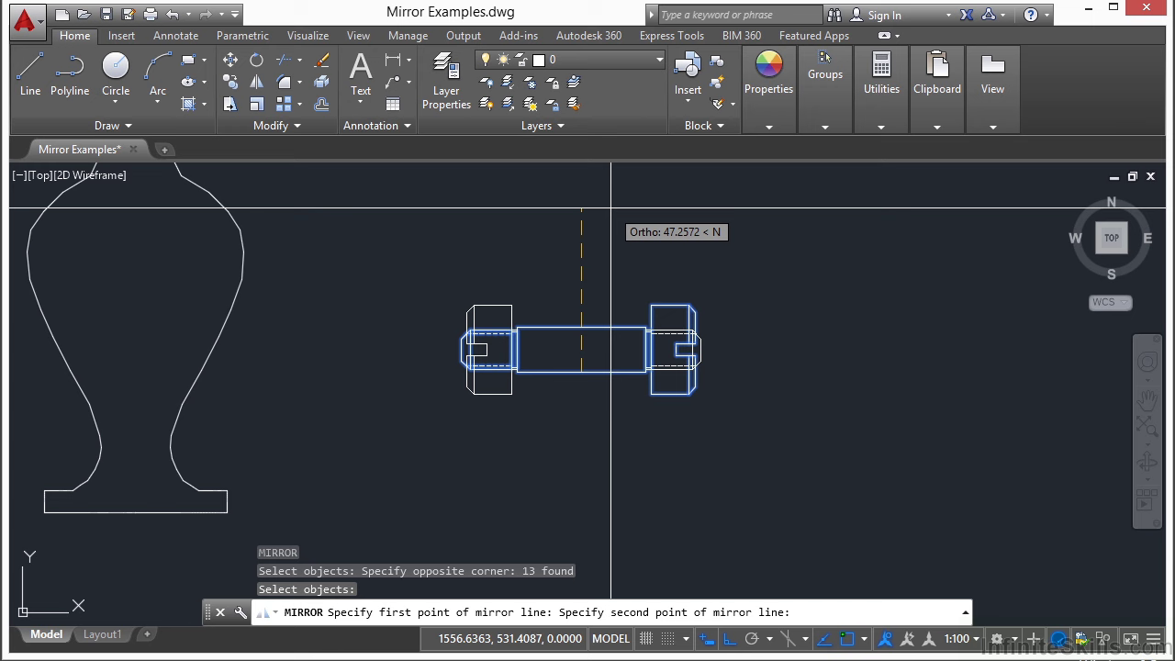
{"action": "left_click", "coordinate": [582, 210]}
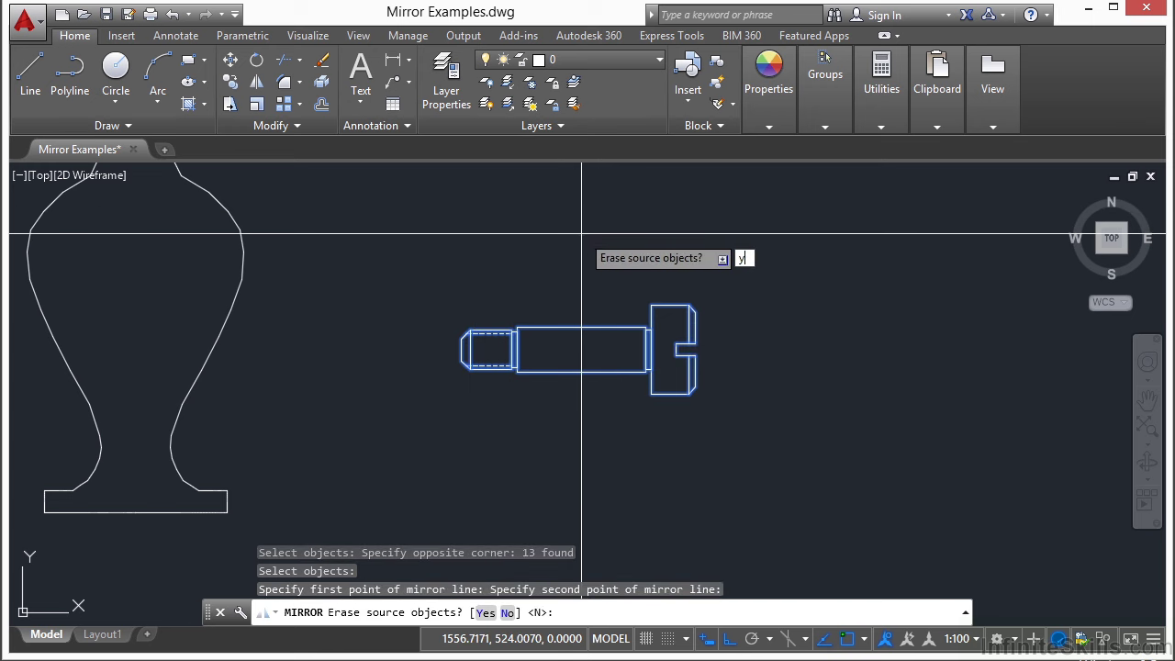
{"action": "key", "text": "Return"}
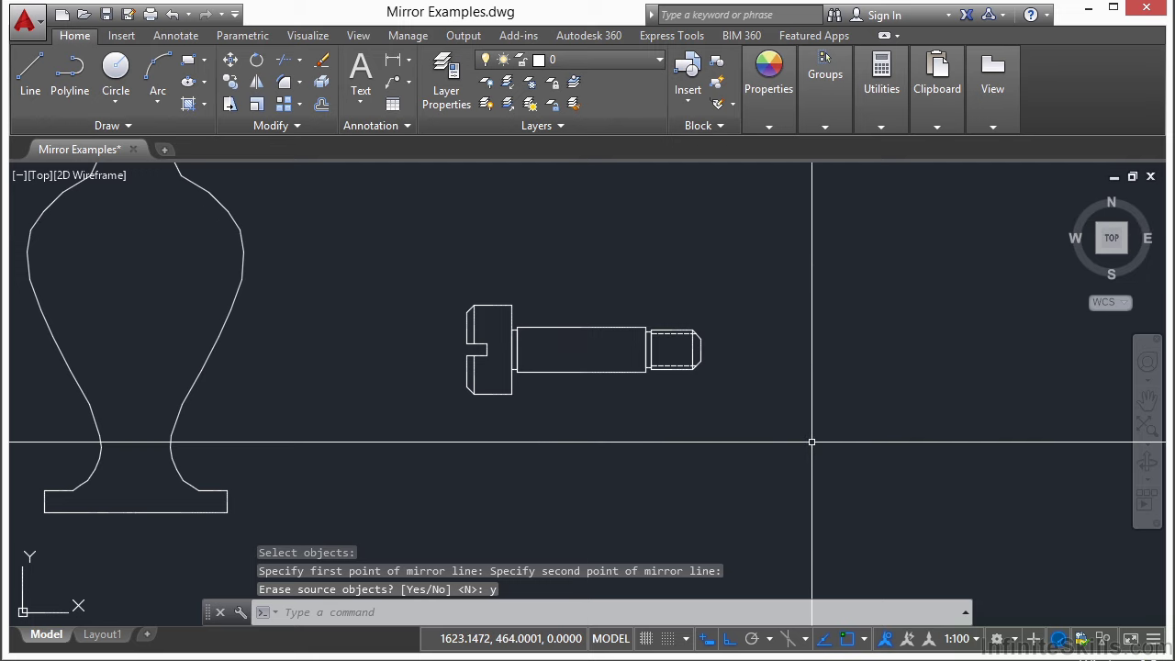